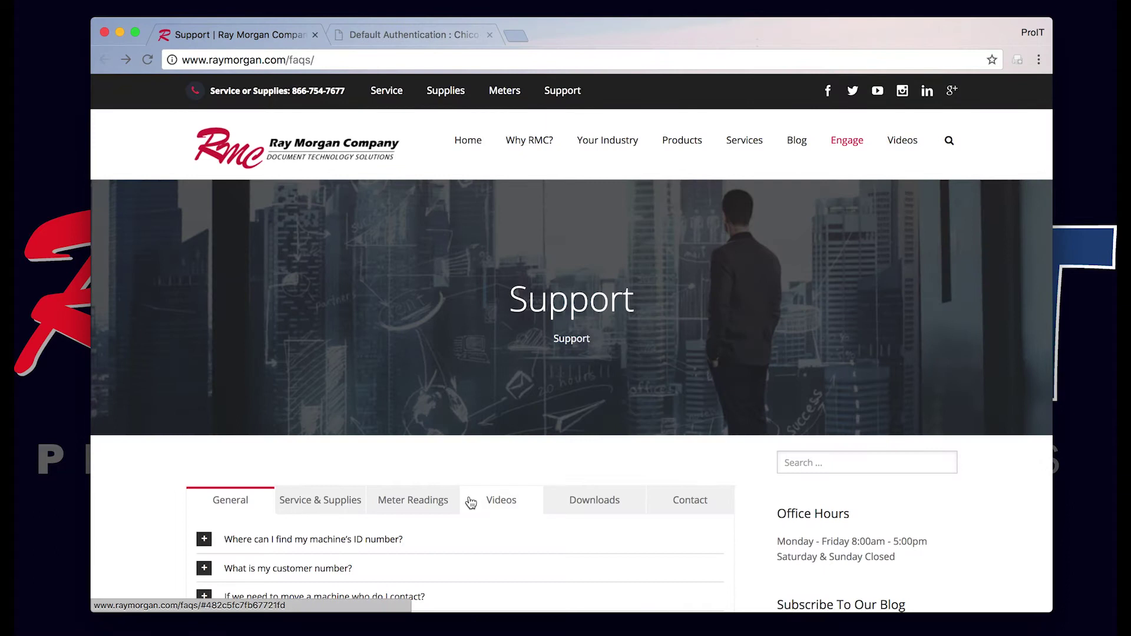
Step: Log in to the Remote UI with the system manager ID and PIN under Default Authentication
{"action": "left_click", "coordinate": [435, 36]}
{"action": "left_click", "coordinate": [594, 173]}
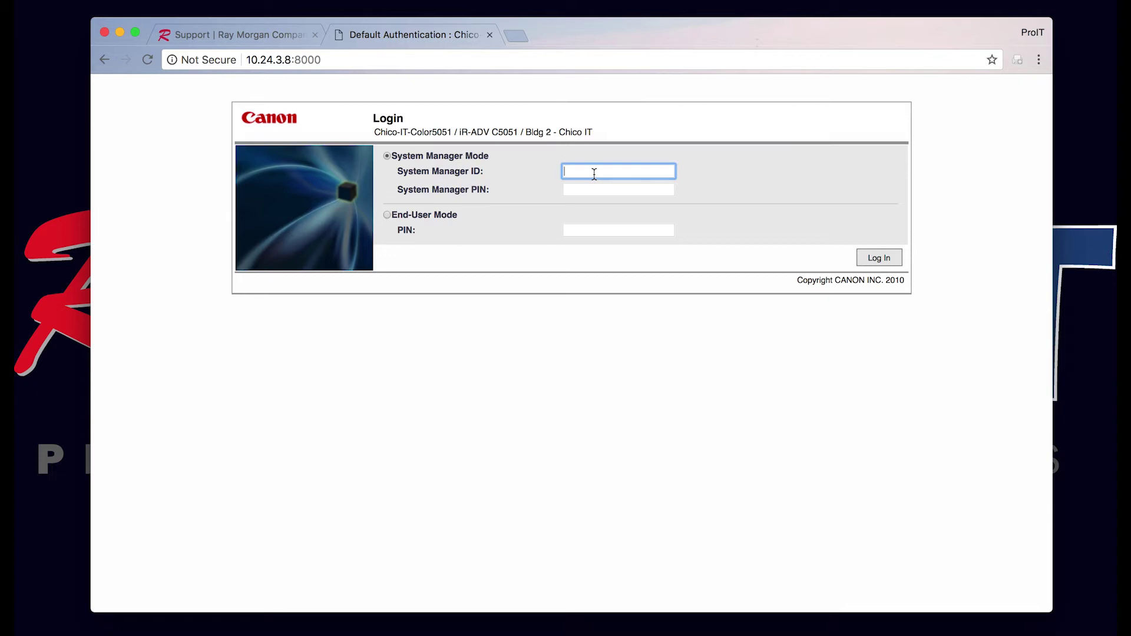
{"action": "type", "text": "7654321"}
{"action": "left_click", "coordinate": [622, 188]}
{"action": "type", "text": "765"}
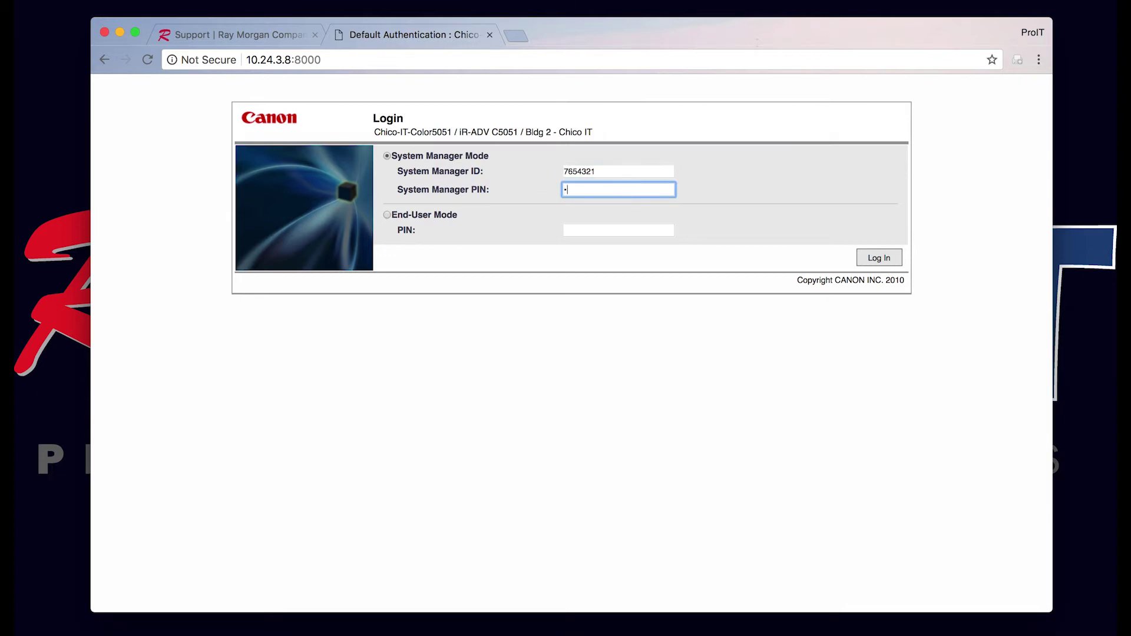
{"action": "type", "text": "4321"}
{"action": "left_click", "coordinate": [879, 259]}
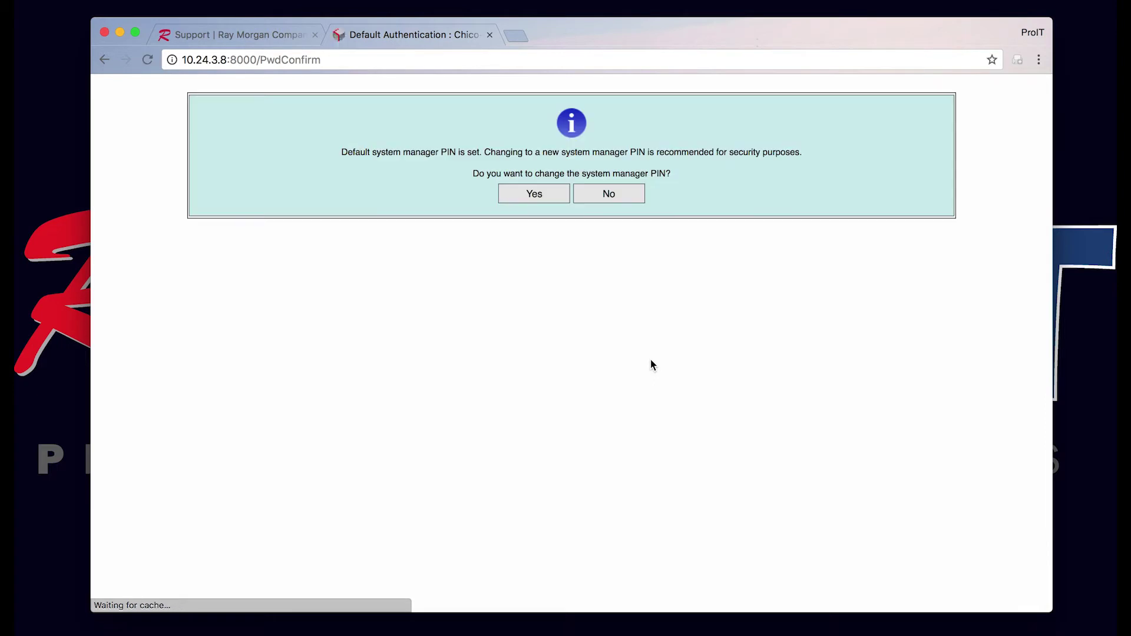
Step: Decline the PIN change and go to Settings/Registration, Receive/Forward, then Forwarding Settings
{"action": "left_click", "coordinate": [613, 199]}
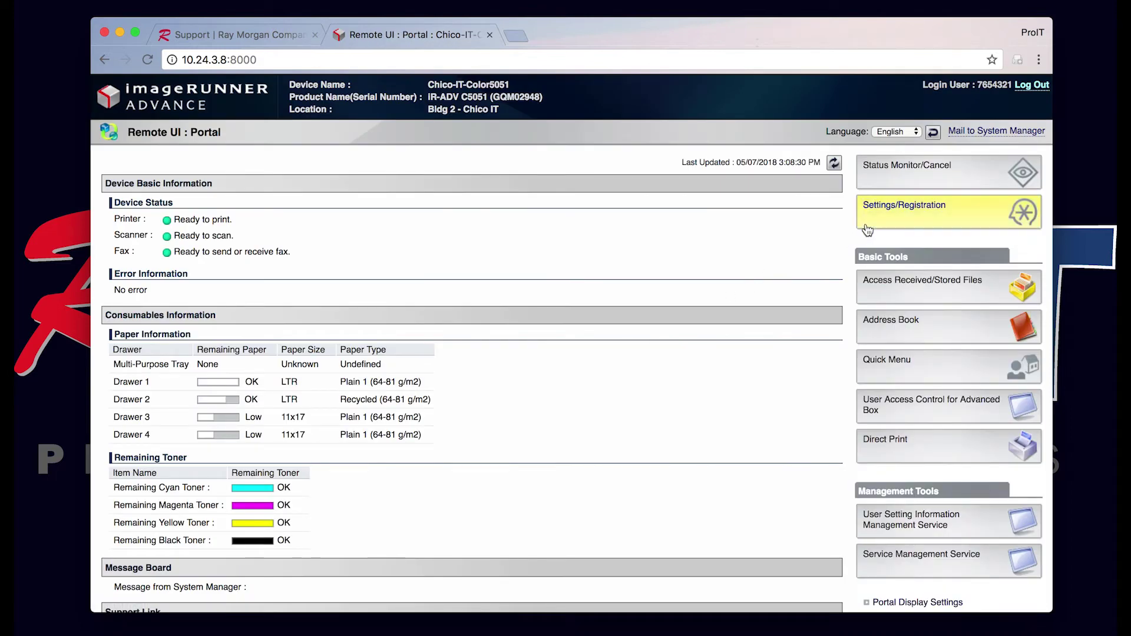
{"action": "left_click", "coordinate": [910, 211]}
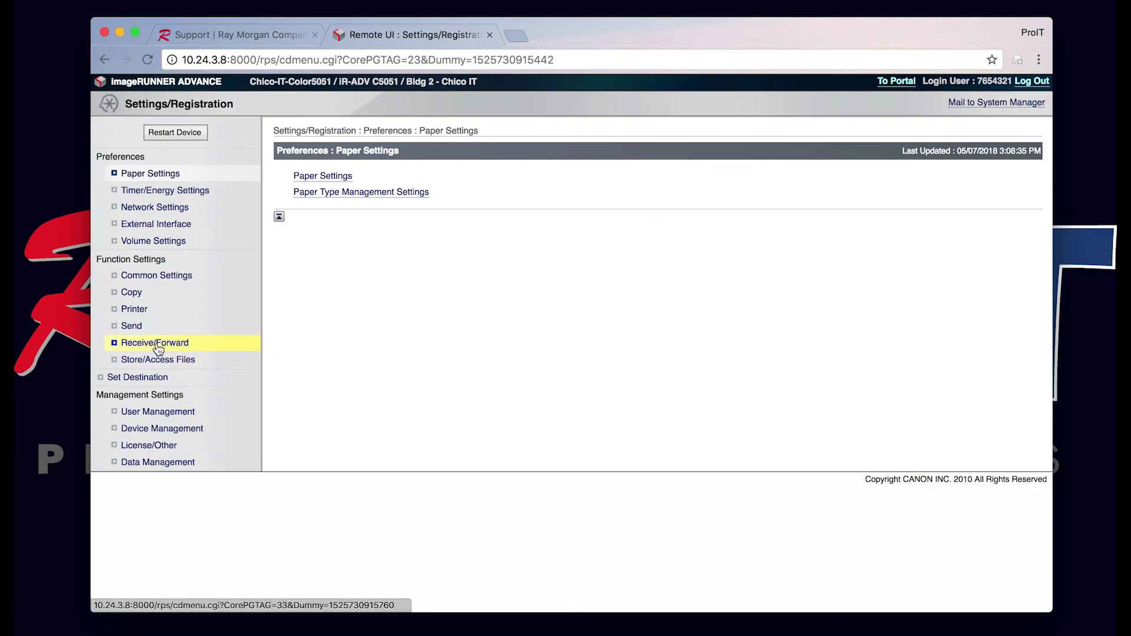
{"action": "left_click", "coordinate": [156, 346]}
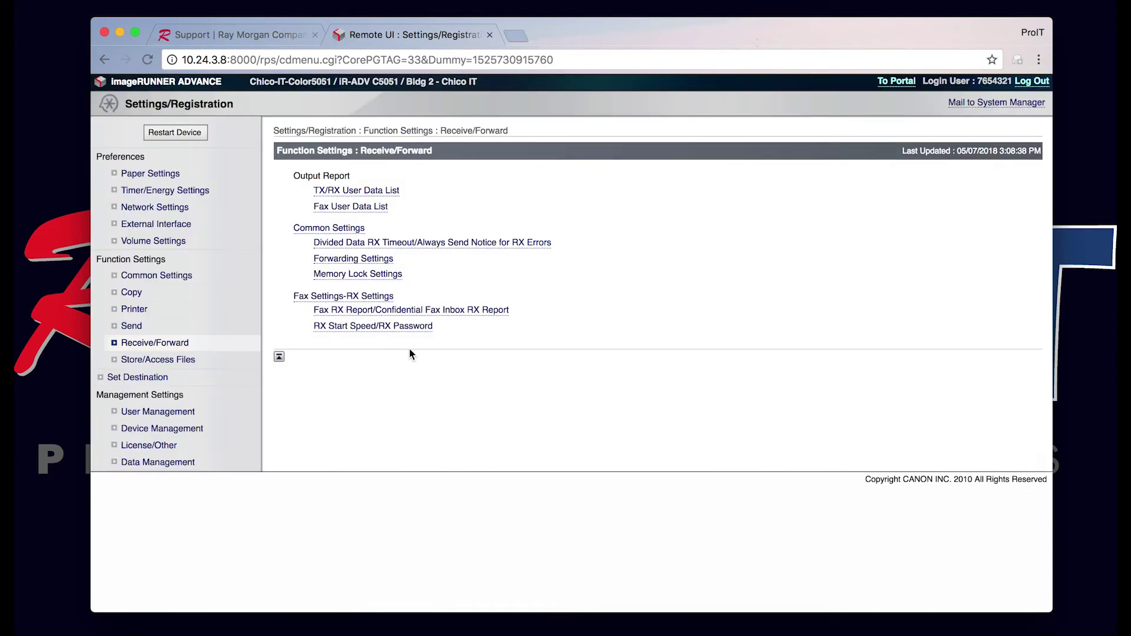
{"action": "left_click", "coordinate": [353, 263]}
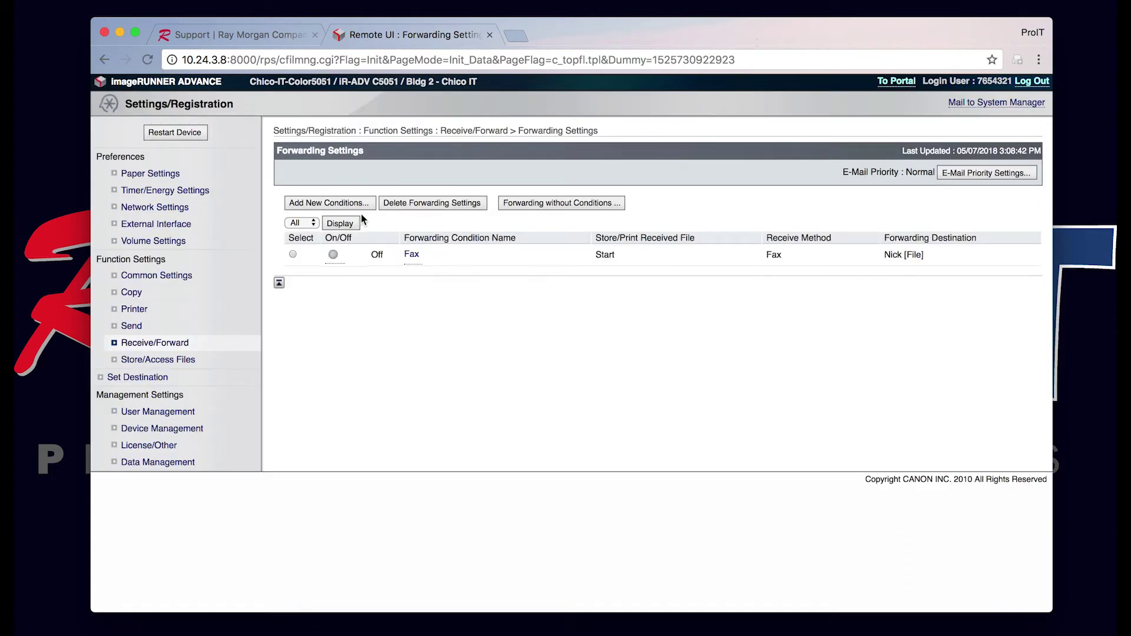
Step: Add a new enabled forwarding condition named 'Incoming Fax'
{"action": "left_click", "coordinate": [345, 204]}
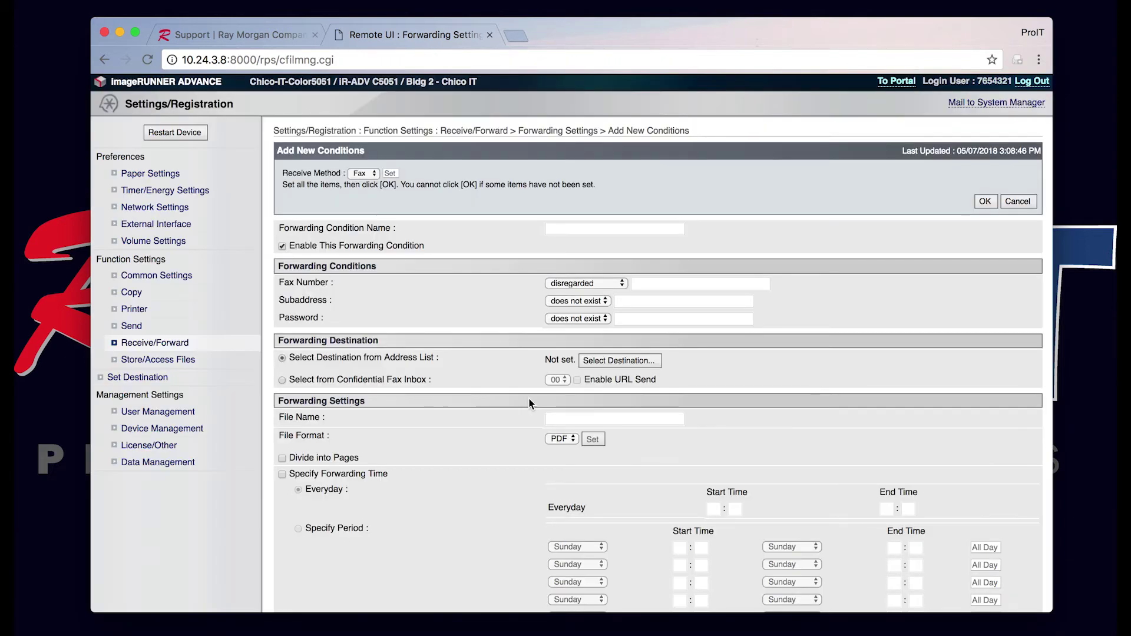
{"action": "left_click", "coordinate": [582, 231]}
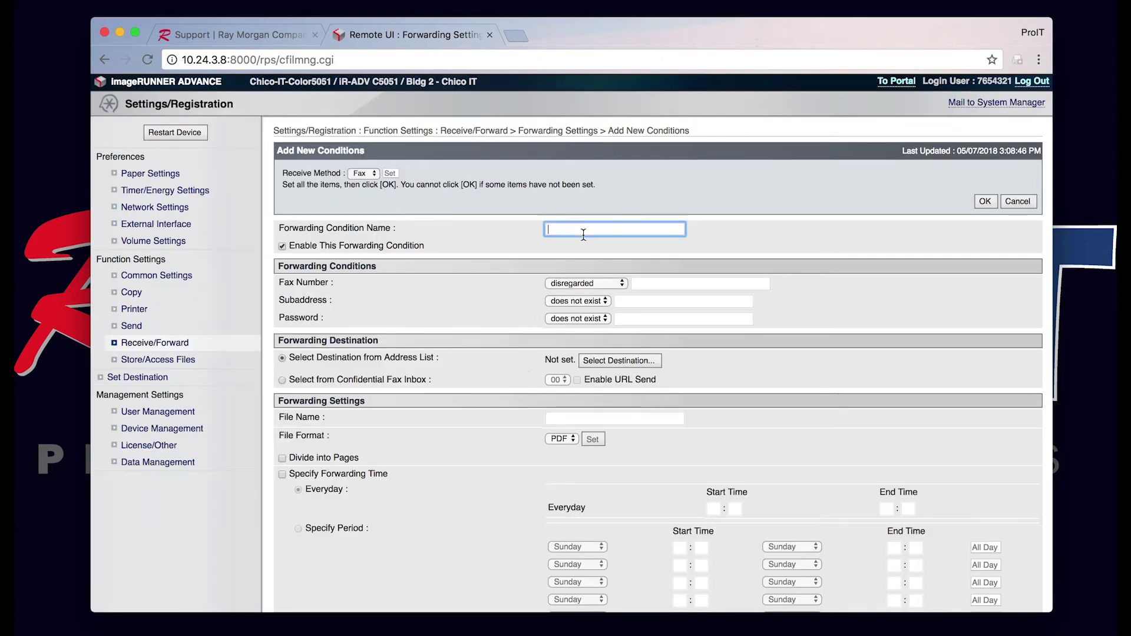
{"action": "type", "text": "Incoming"}
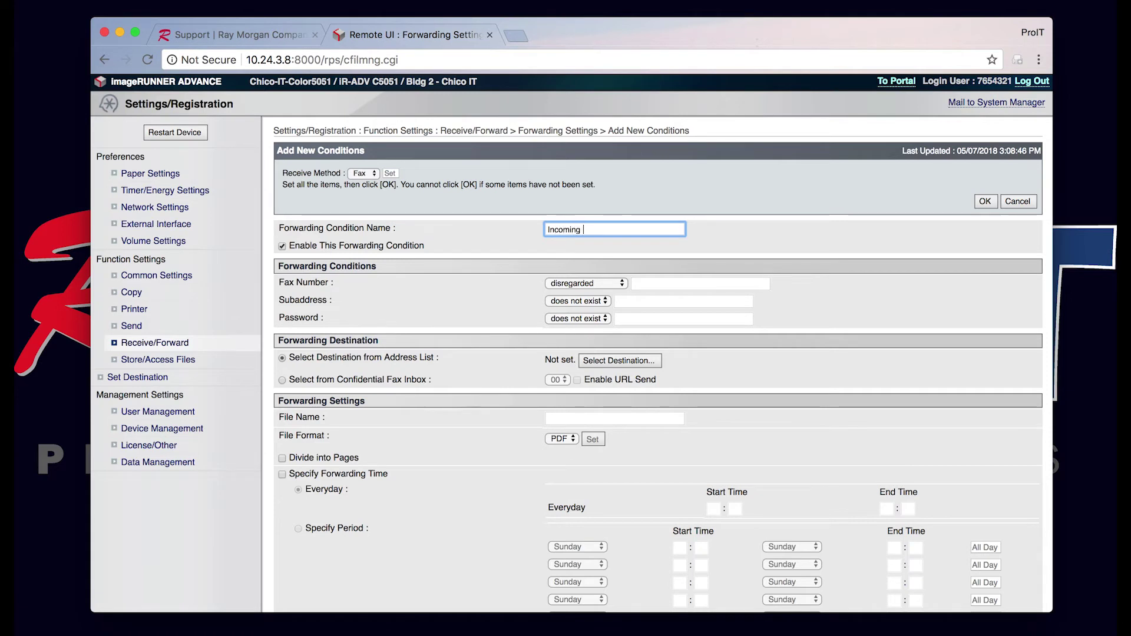
{"action": "type", "text": " Fax"}
{"action": "scroll", "coordinate": [507, 427], "scroll_direction": "down", "scroll_amount": 2}
{"action": "scroll", "coordinate": [507, 426], "scroll_direction": "down", "scroll_amount": 3}
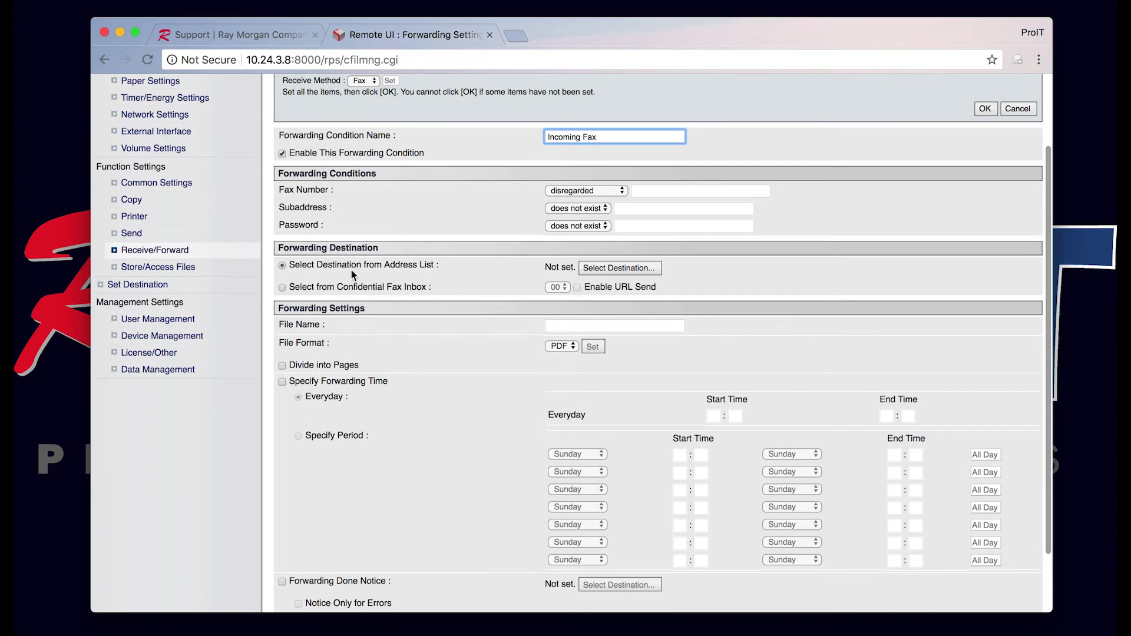
Step: Set the forwarding destination to a contact's e-mail address from the address list
{"action": "left_click", "coordinate": [622, 267]}
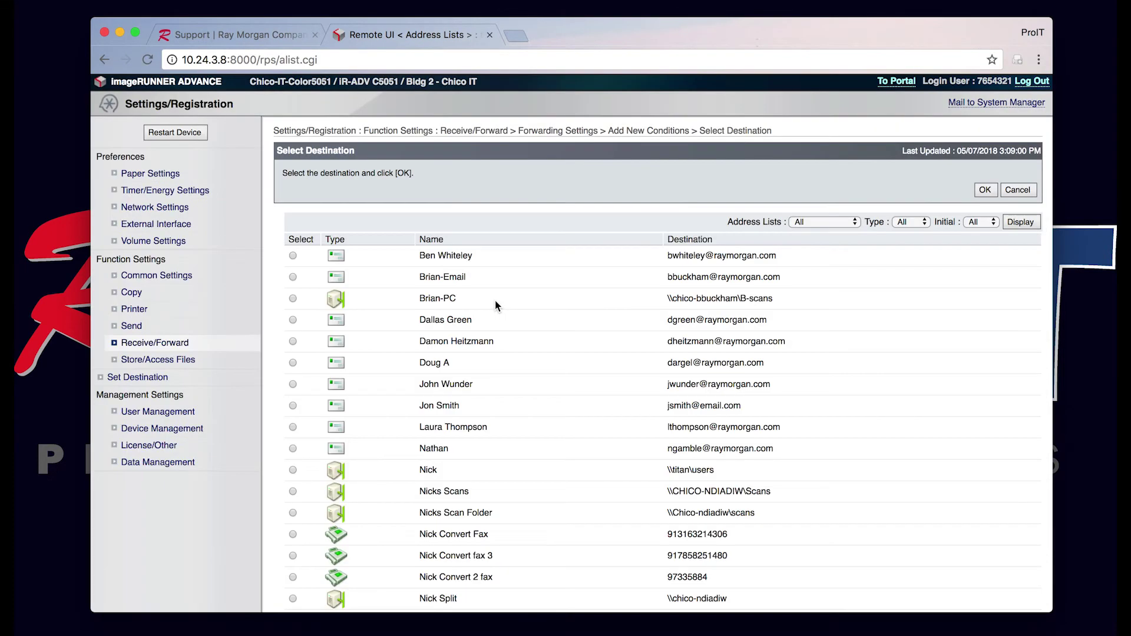
{"action": "scroll", "coordinate": [533, 412], "scroll_direction": "down", "scroll_amount": 6}
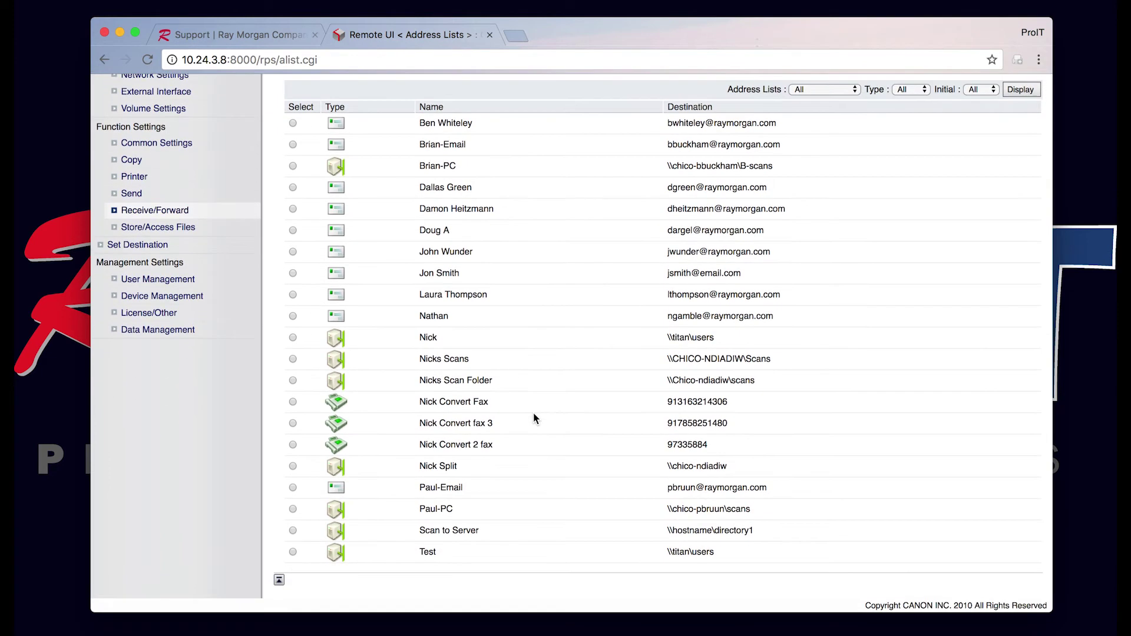
{"action": "scroll", "coordinate": [533, 412], "scroll_direction": "up", "scroll_amount": 5}
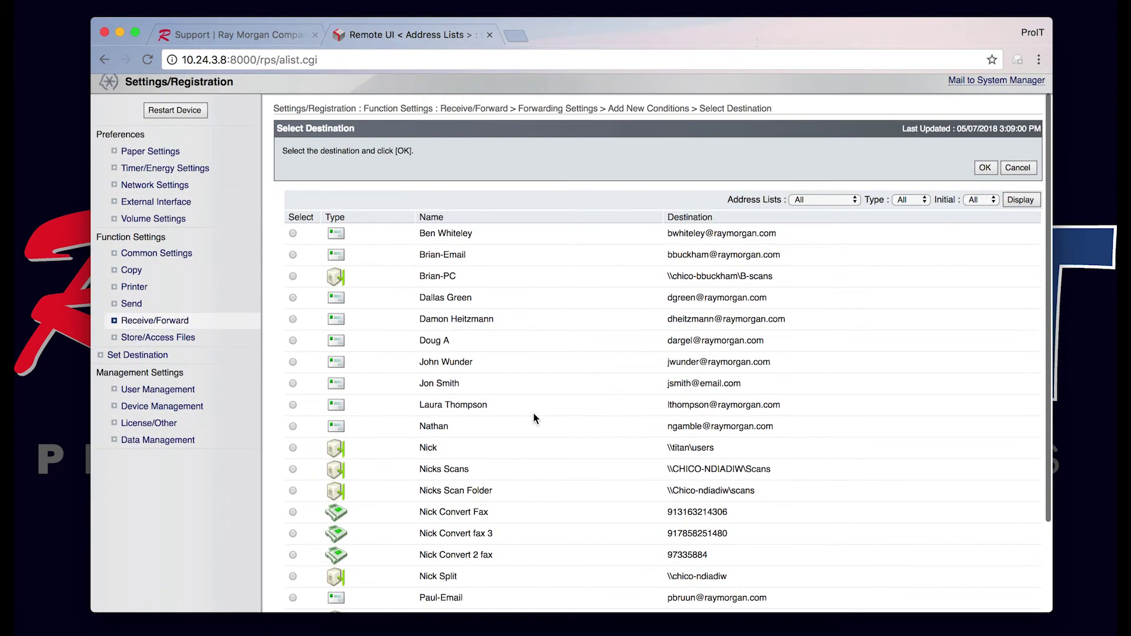
{"action": "scroll", "coordinate": [533, 413], "scroll_direction": "down", "scroll_amount": 4}
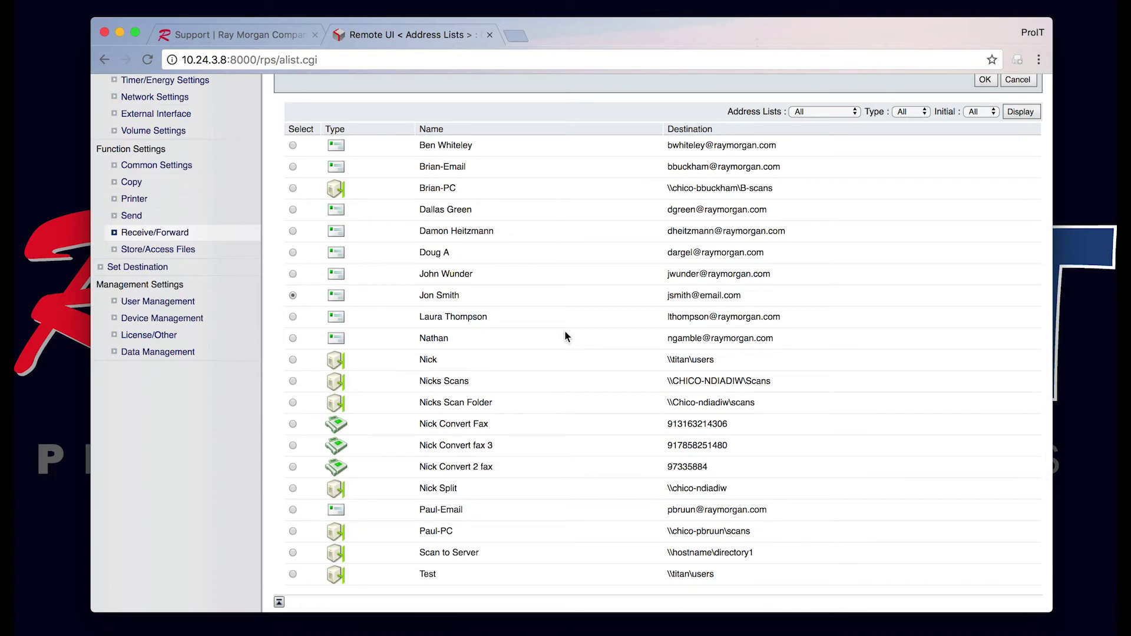
{"action": "scroll", "coordinate": [940, 241], "scroll_direction": "up", "scroll_amount": 5}
{"action": "left_click", "coordinate": [989, 192]}
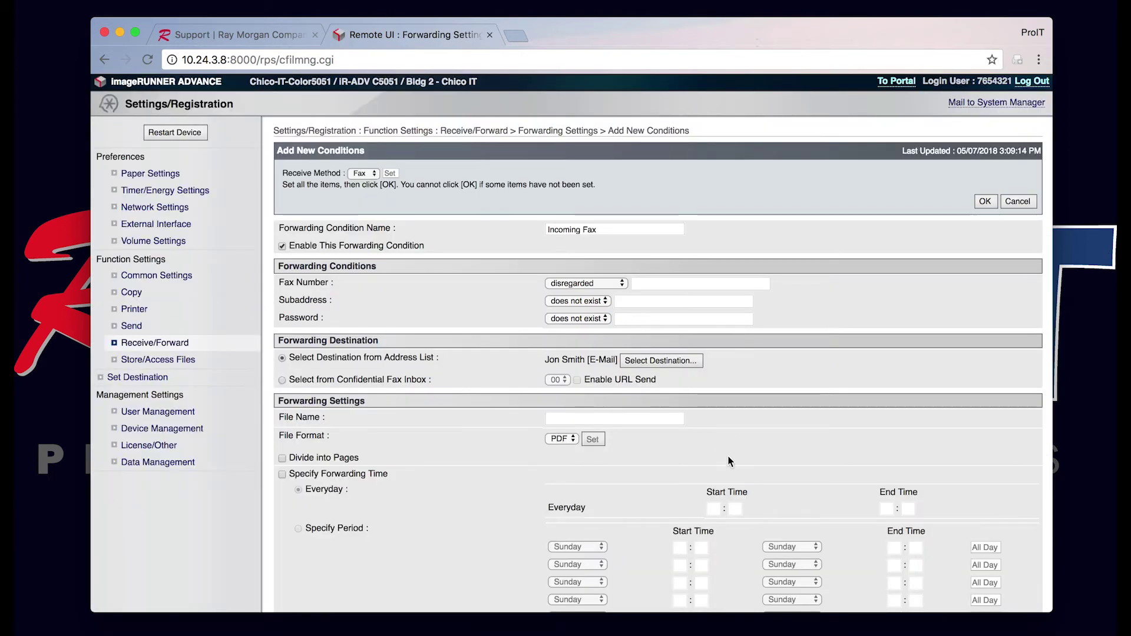
Step: Enter 'Incoming Fax' as the file name for forwarded faxes, saved as PDF
{"action": "scroll", "coordinate": [717, 490], "scroll_direction": "down", "scroll_amount": 3}
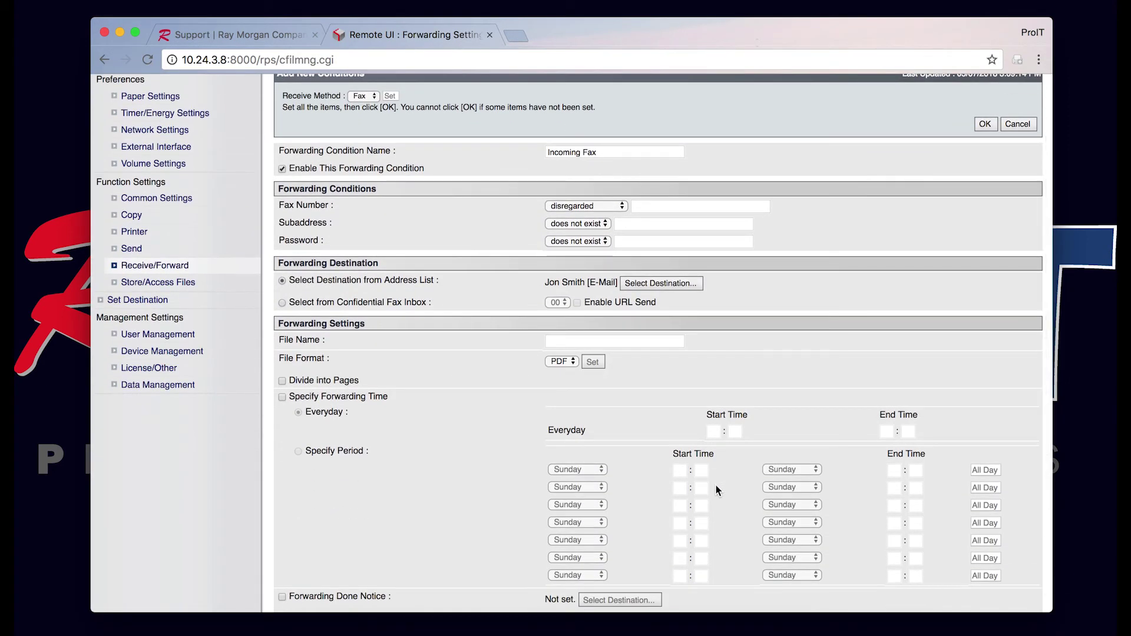
{"action": "scroll", "coordinate": [717, 491], "scroll_direction": "down", "scroll_amount": 3}
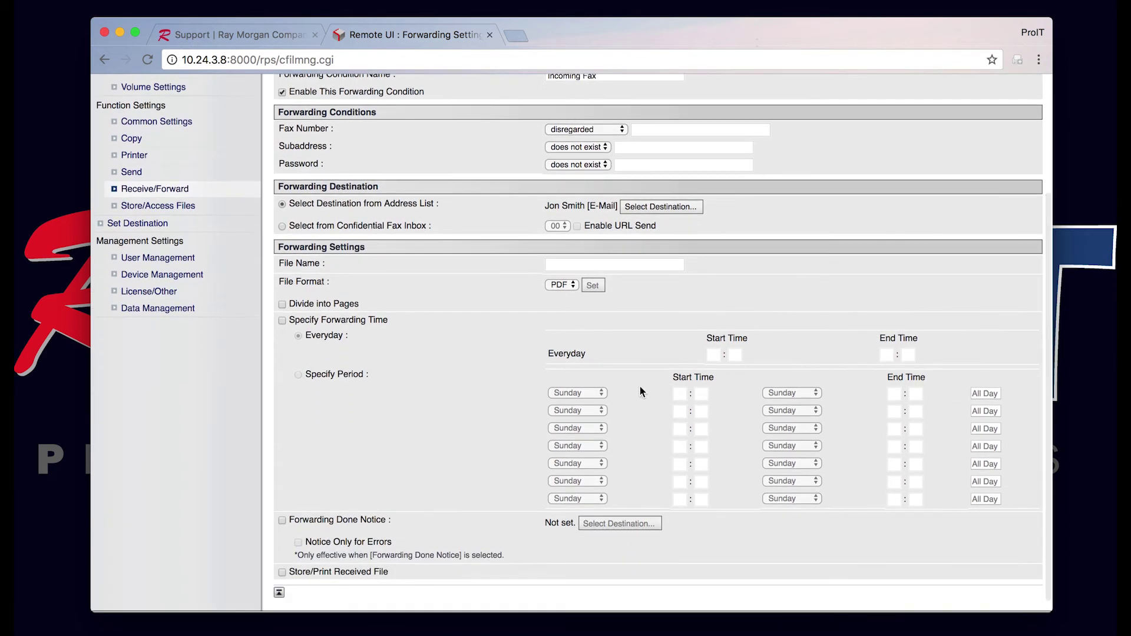
{"action": "left_click", "coordinate": [616, 265]}
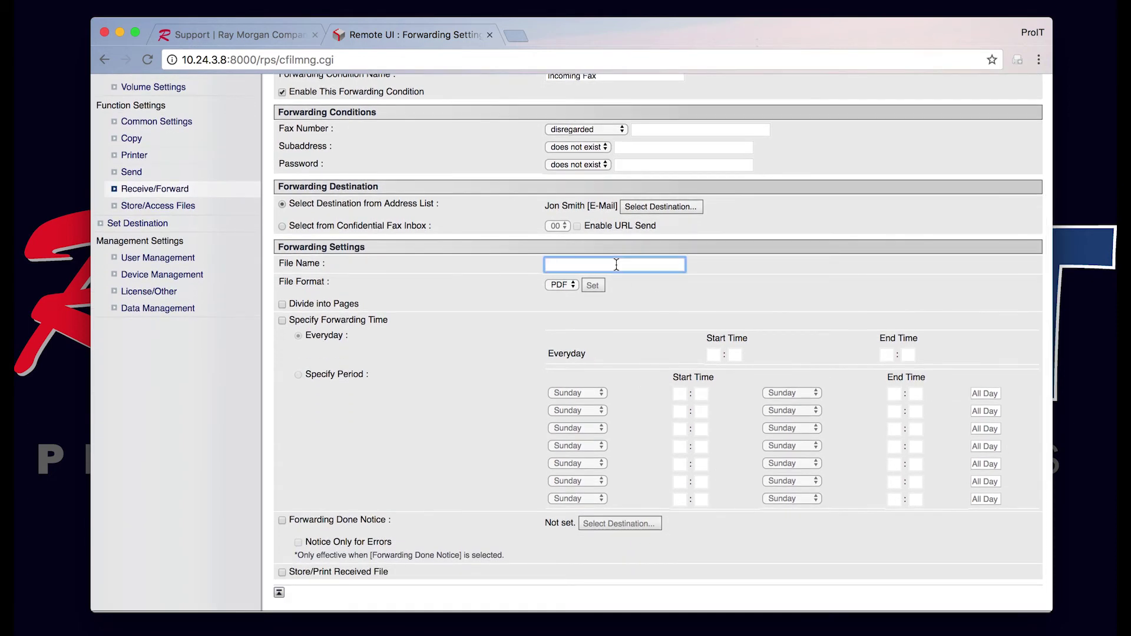
{"action": "type", "text": "In"}
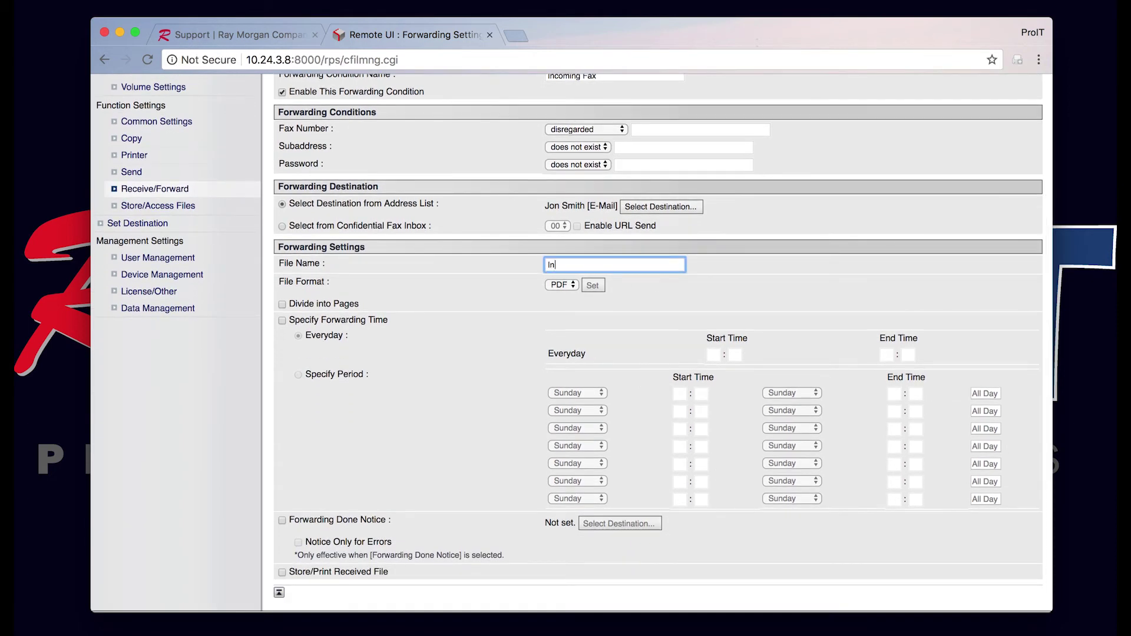
{"action": "type", "text": "coming"}
{"action": "type", "text": " Fac"}
{"action": "scroll", "coordinate": [667, 346], "scroll_direction": "down", "scroll_amount": 1}
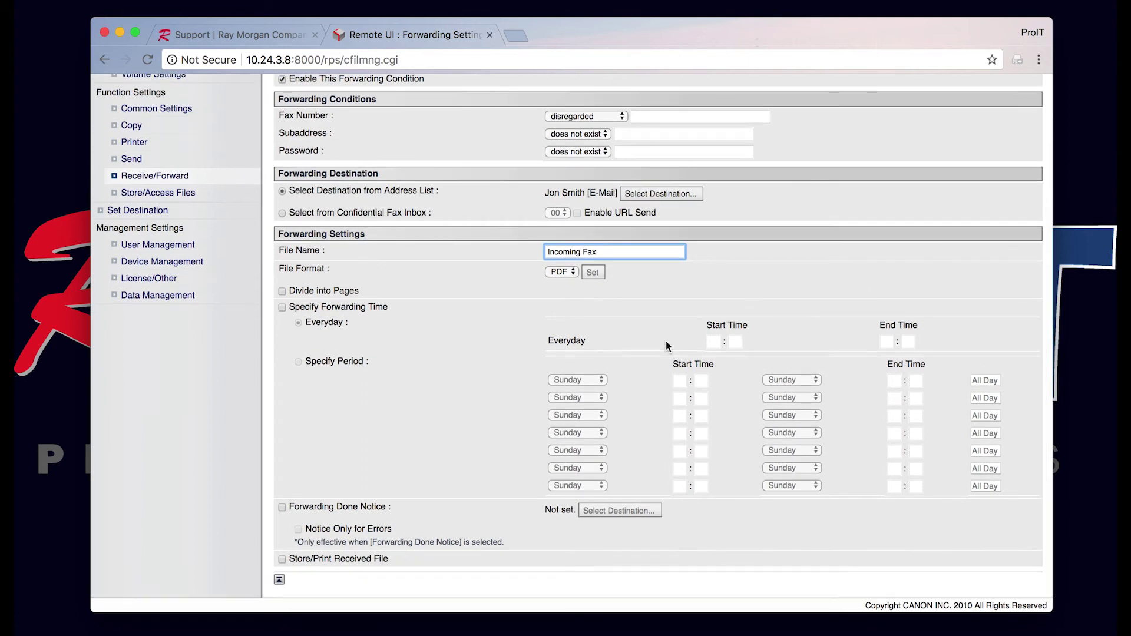
{"action": "scroll", "coordinate": [666, 341], "scroll_direction": "up", "scroll_amount": 5}
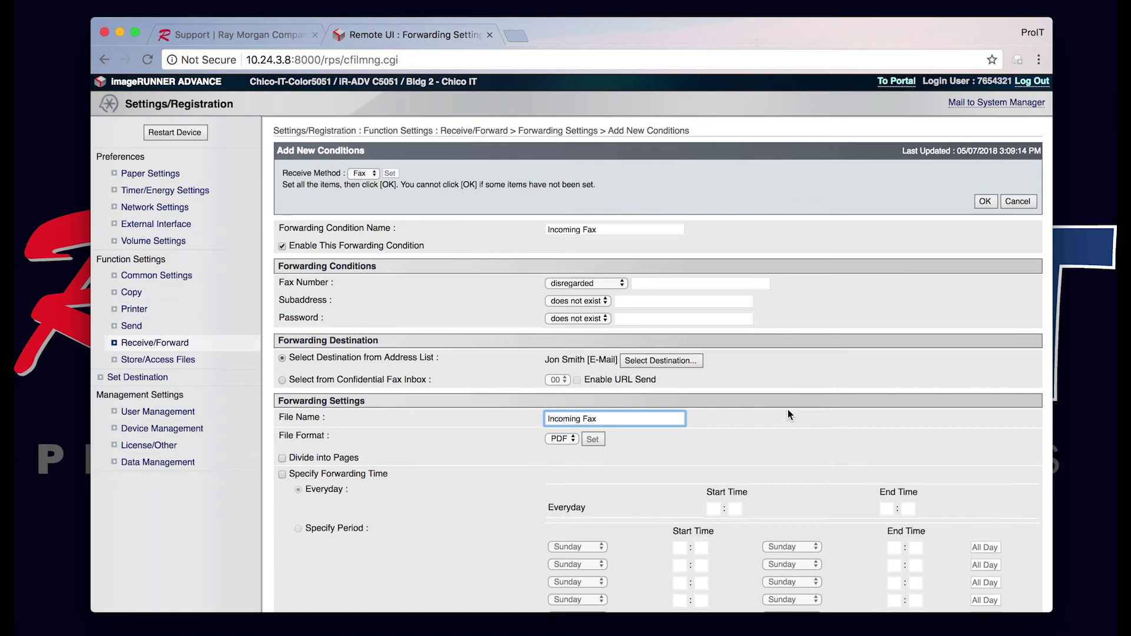
{"action": "scroll", "coordinate": [788, 411], "scroll_direction": "down", "scroll_amount": 5}
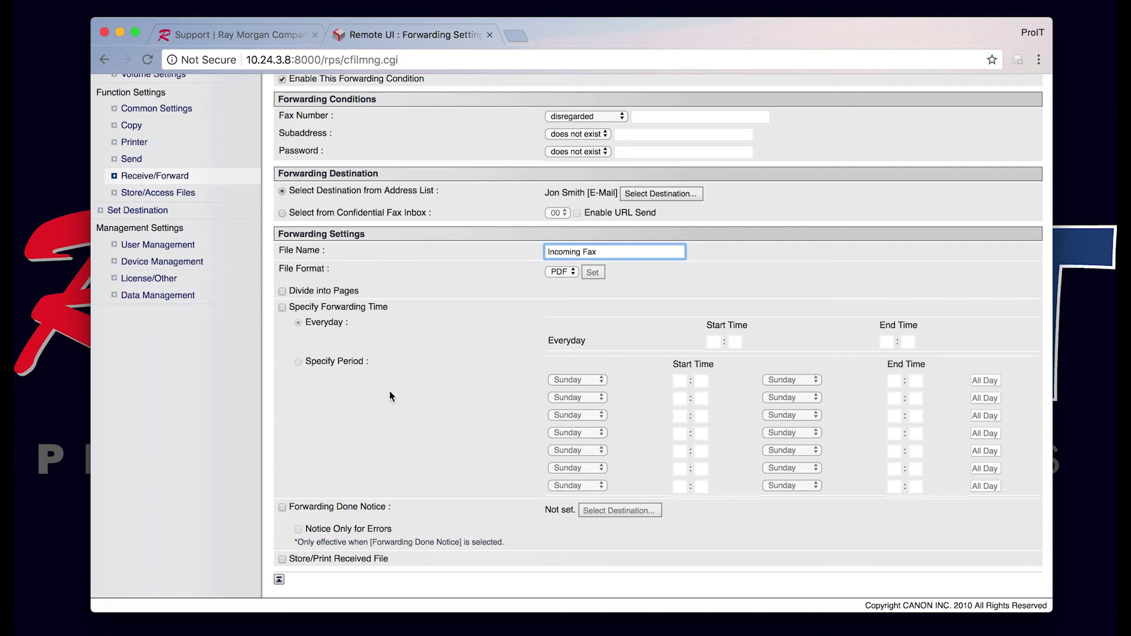
{"action": "scroll", "coordinate": [390, 390], "scroll_direction": "up", "scroll_amount": 5}
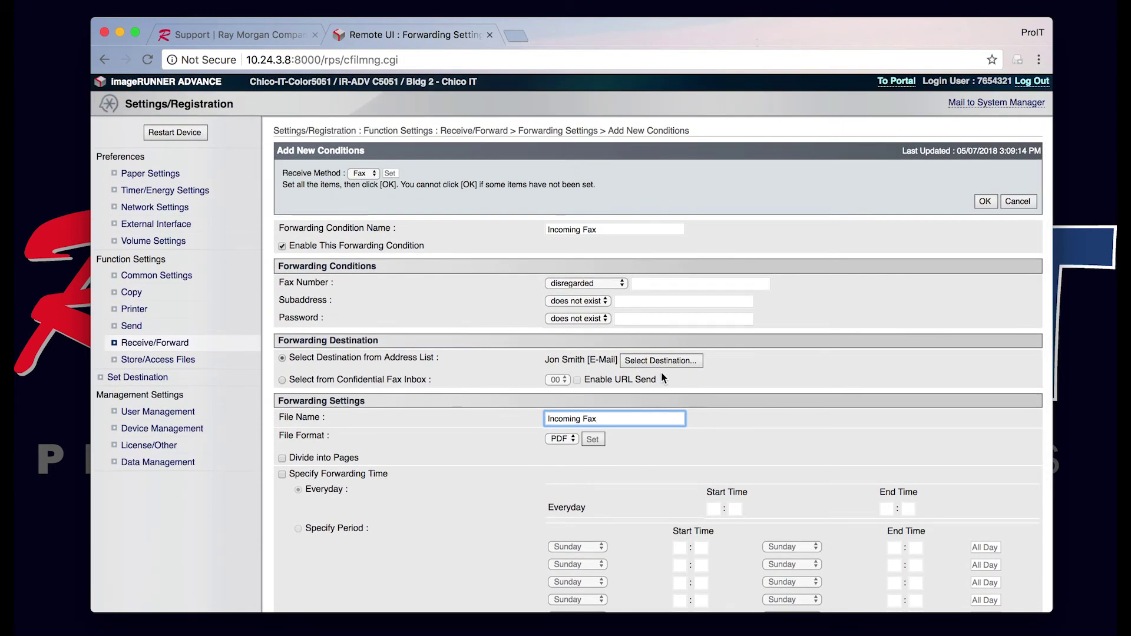
Step: Replace the forwarding destination with Scan to Server from the address list
{"action": "left_click", "coordinate": [660, 360]}
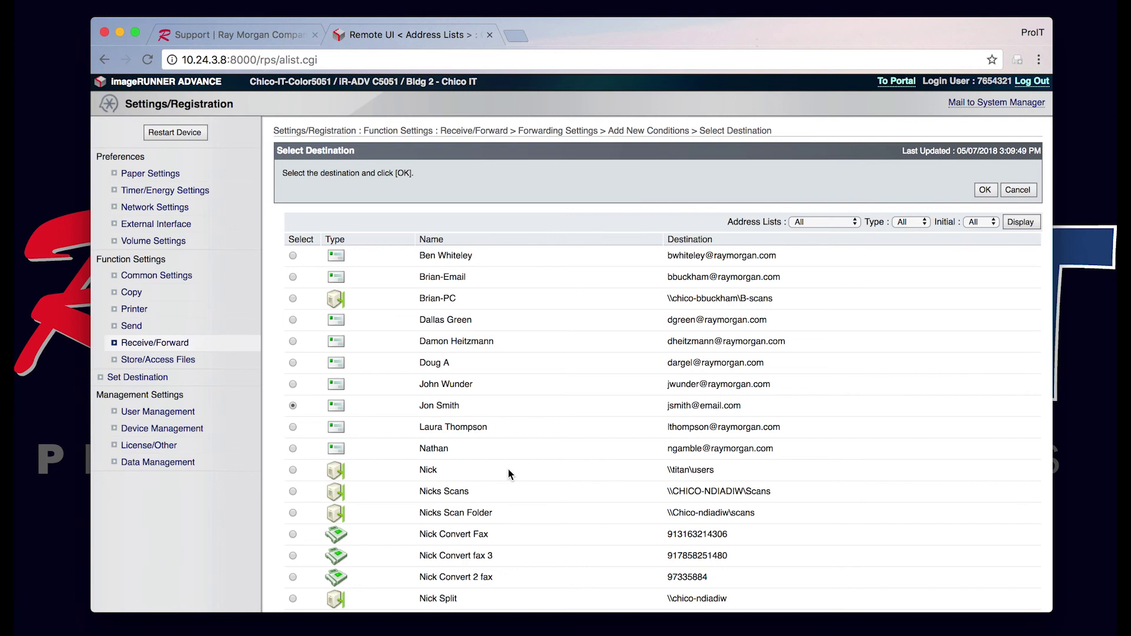
{"action": "scroll", "coordinate": [508, 468], "scroll_direction": "down", "scroll_amount": 4}
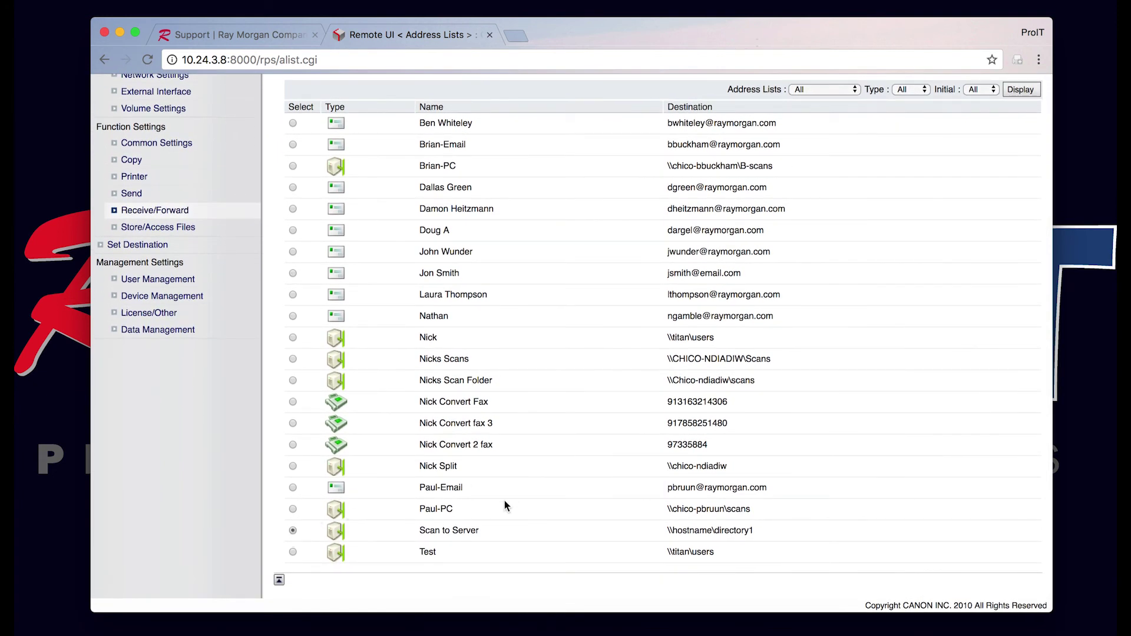
{"action": "scroll", "coordinate": [601, 361], "scroll_direction": "up", "scroll_amount": 4}
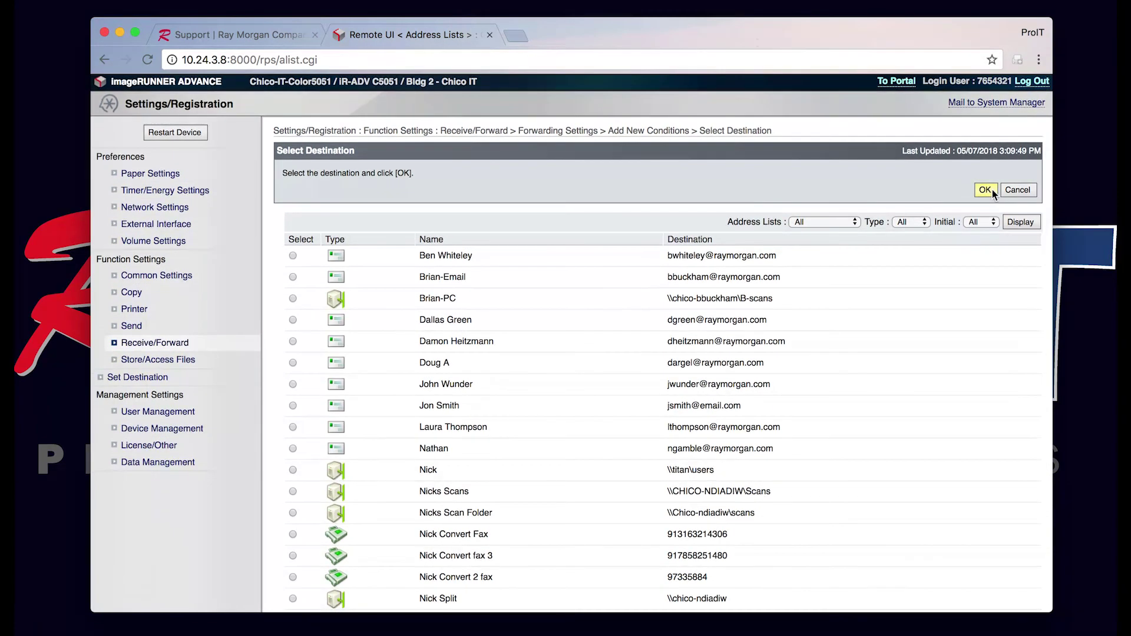
{"action": "left_click", "coordinate": [985, 189]}
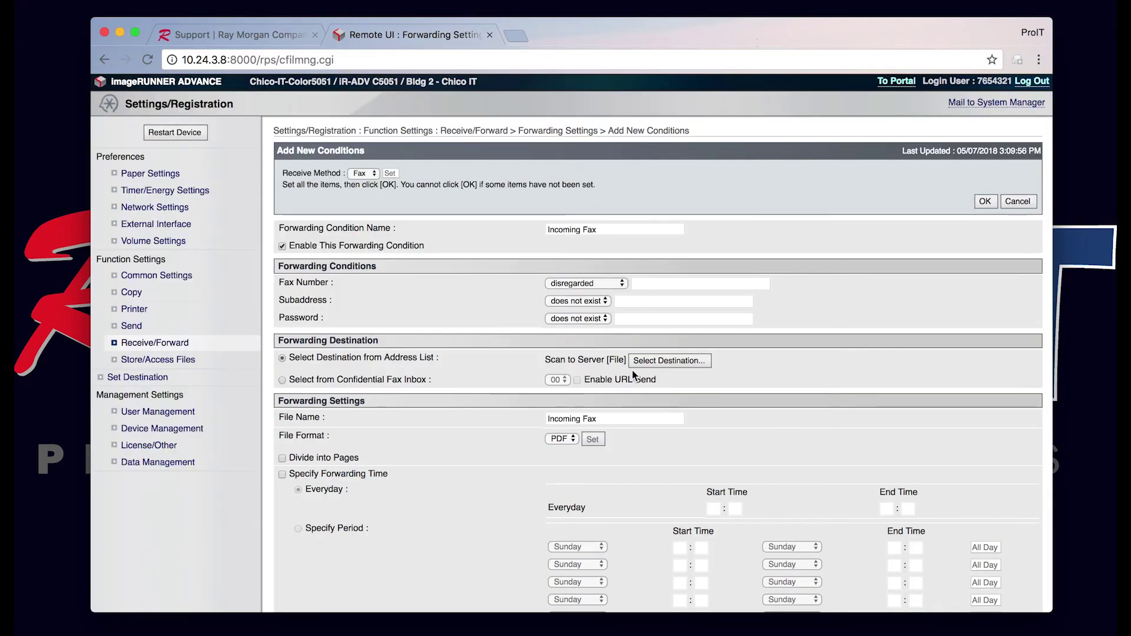
Step: Enable Forwarding Done Notice and send it to the contact's e-mail address
{"action": "scroll", "coordinate": [706, 418], "scroll_direction": "down", "scroll_amount": 5}
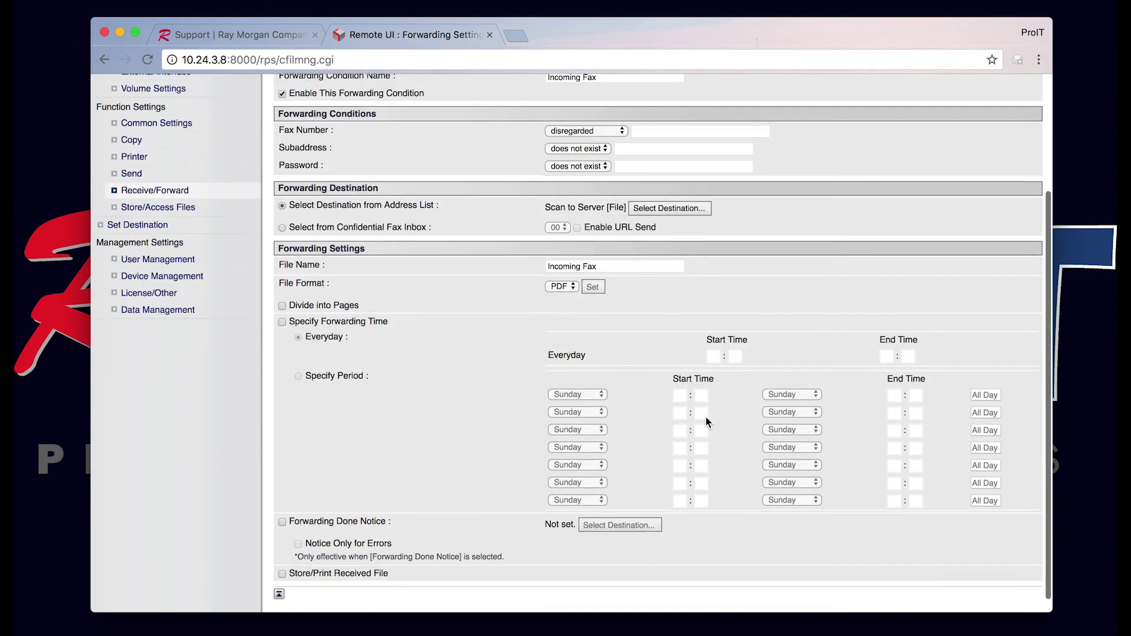
{"action": "left_click", "coordinate": [283, 508]}
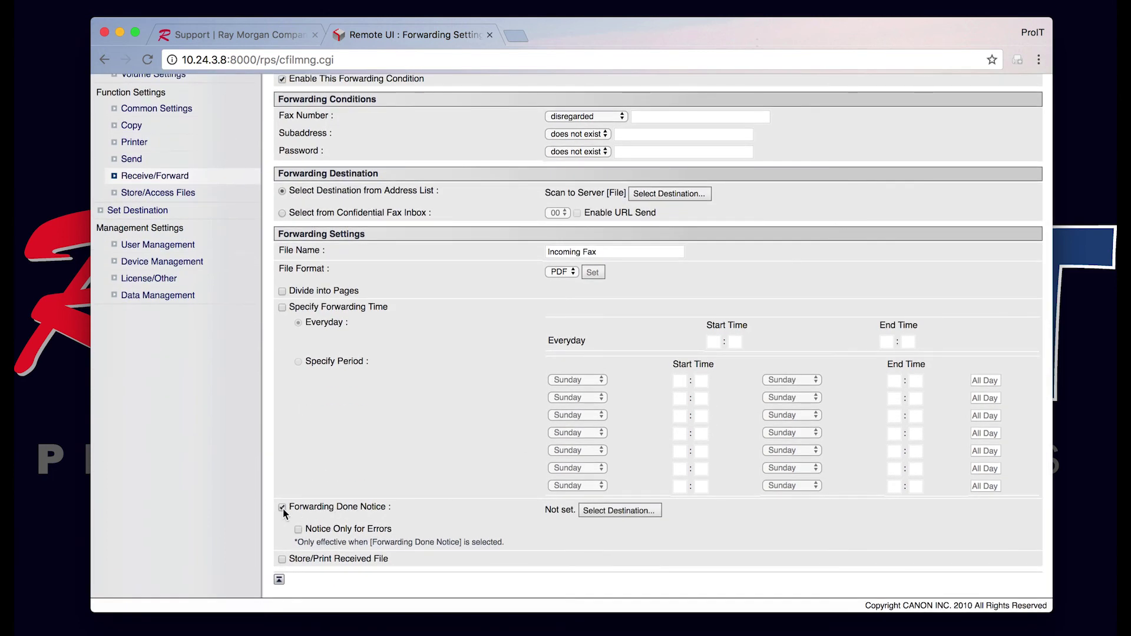
{"action": "left_click", "coordinate": [648, 511]}
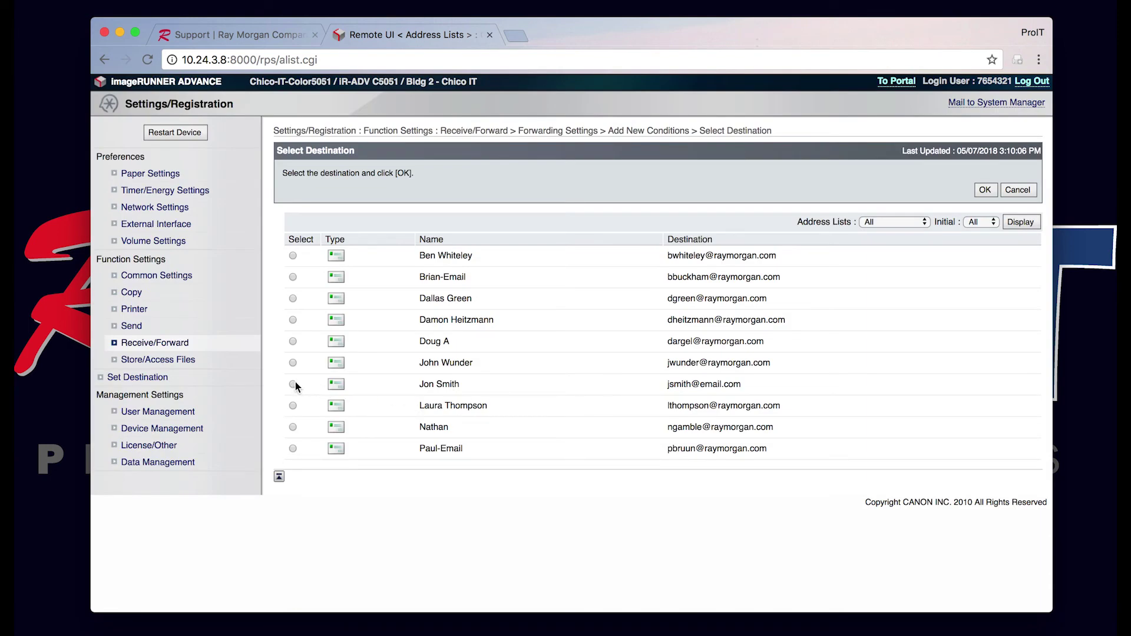
{"action": "left_click", "coordinate": [992, 194]}
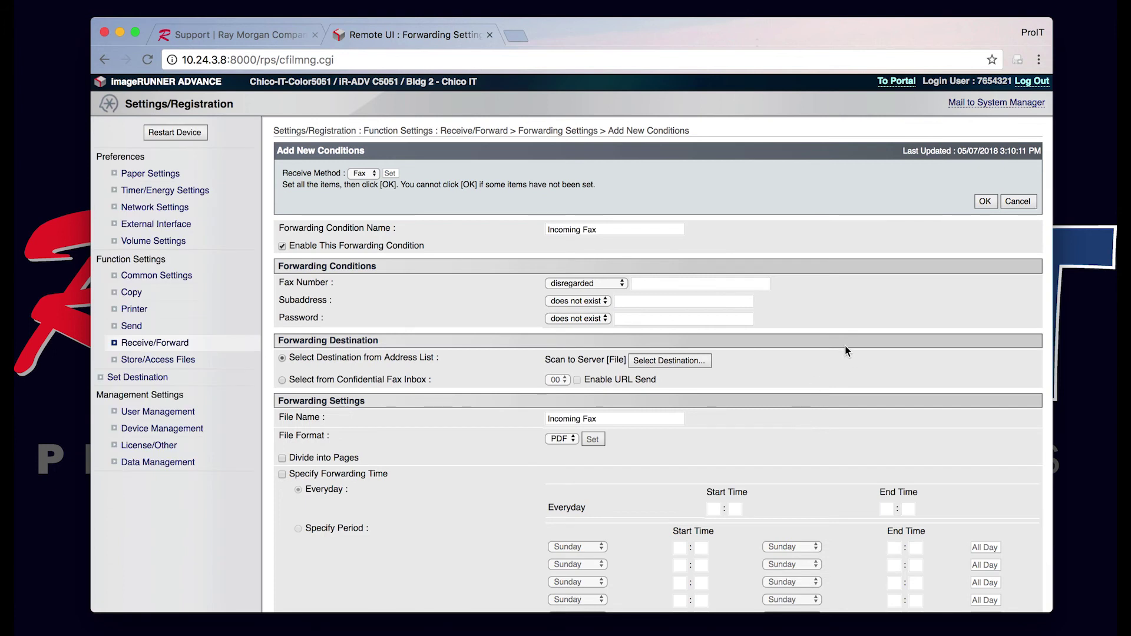
{"action": "scroll", "coordinate": [850, 365], "scroll_direction": "down", "scroll_amount": 5}
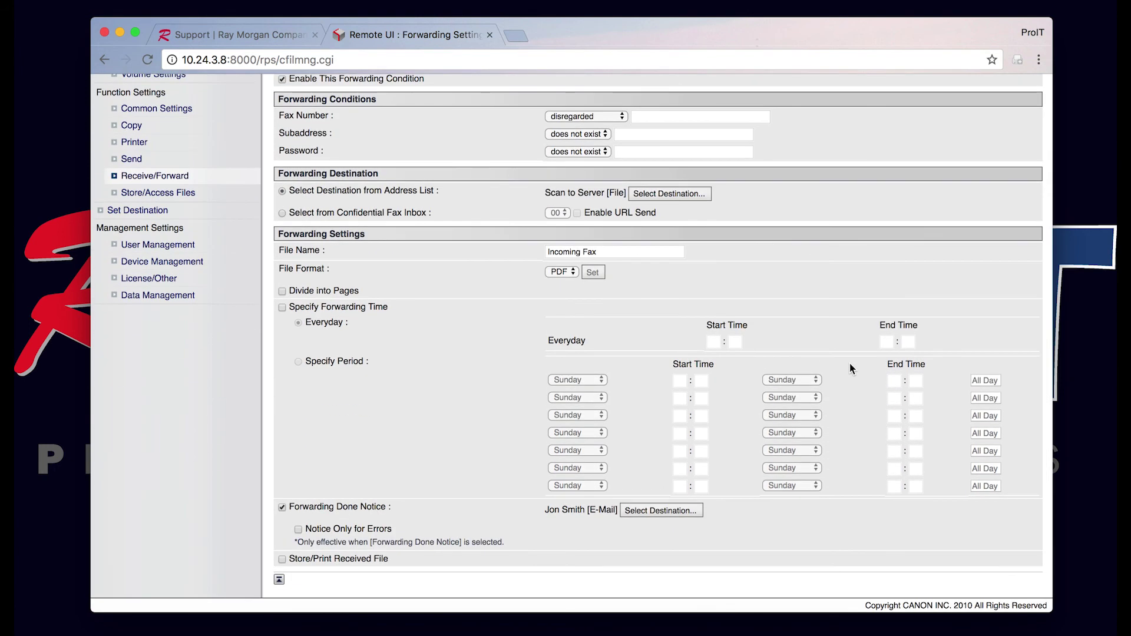
{"action": "scroll", "coordinate": [857, 253], "scroll_direction": "up", "scroll_amount": 5}
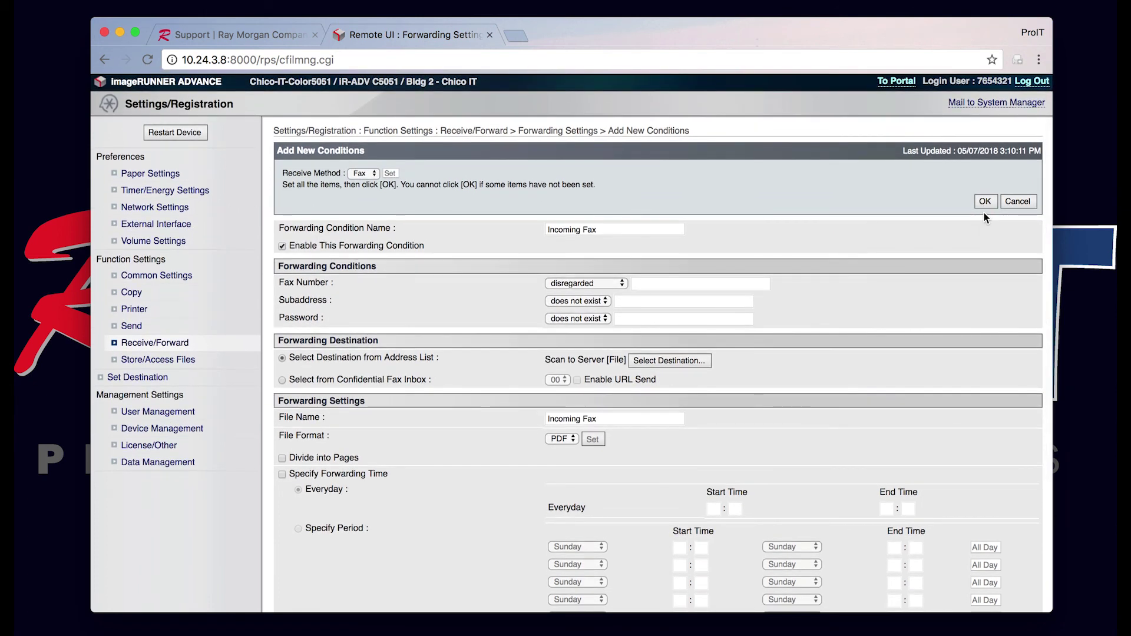
Step: Save the Incoming Fax condition, then log out of the Remote UI
{"action": "left_click", "coordinate": [985, 201]}
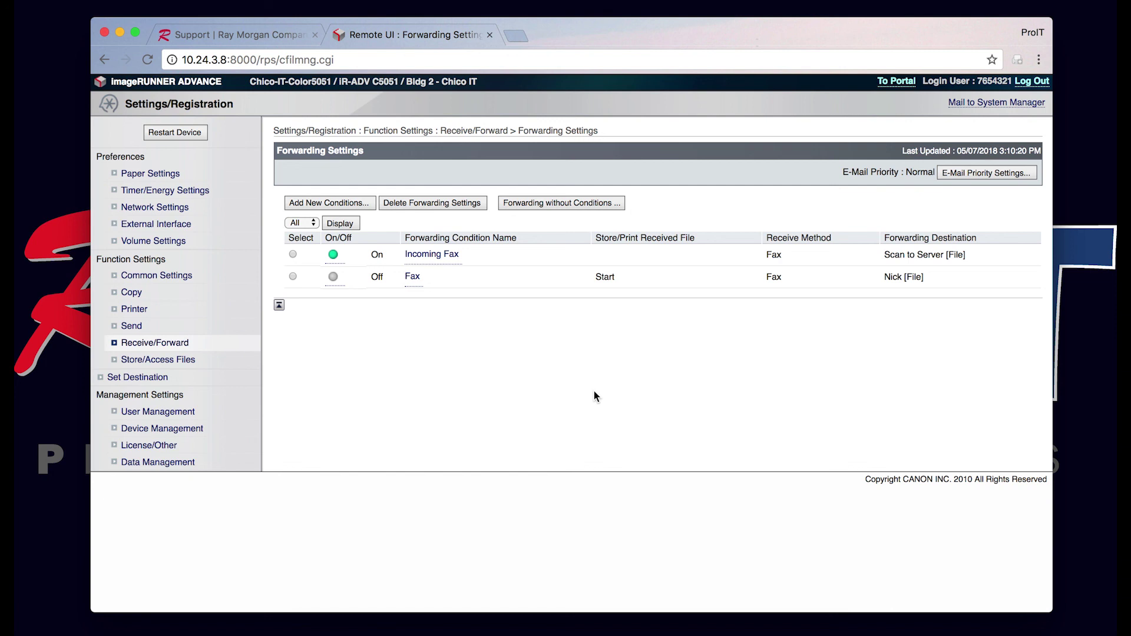
{"action": "left_click", "coordinate": [1031, 83]}
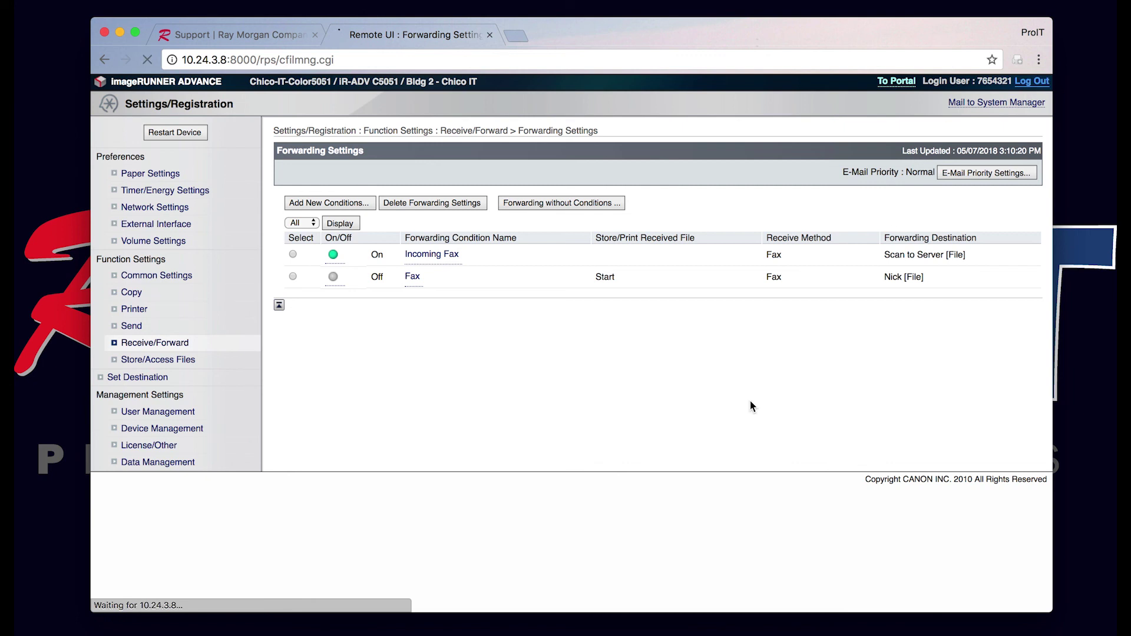